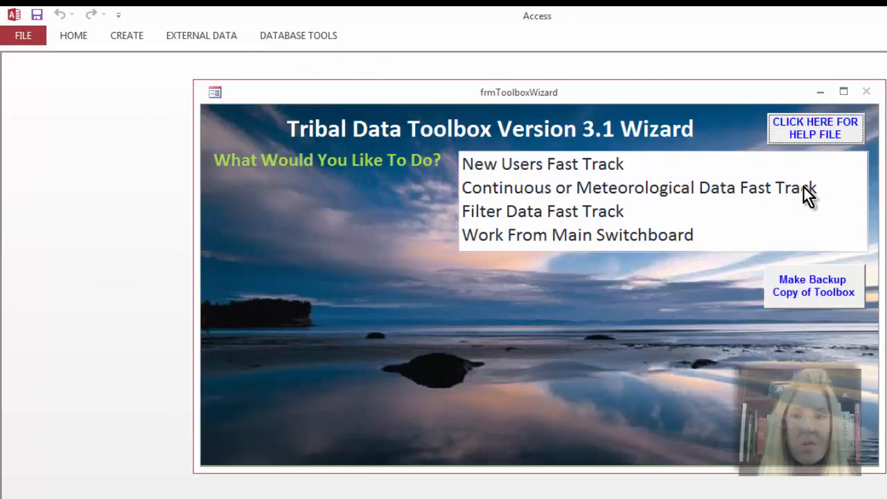
# Open the raw sampler data file import form through the Continuous or Meteorological Data Fast Track's Data Inflow section.
pyautogui.click(806, 192)
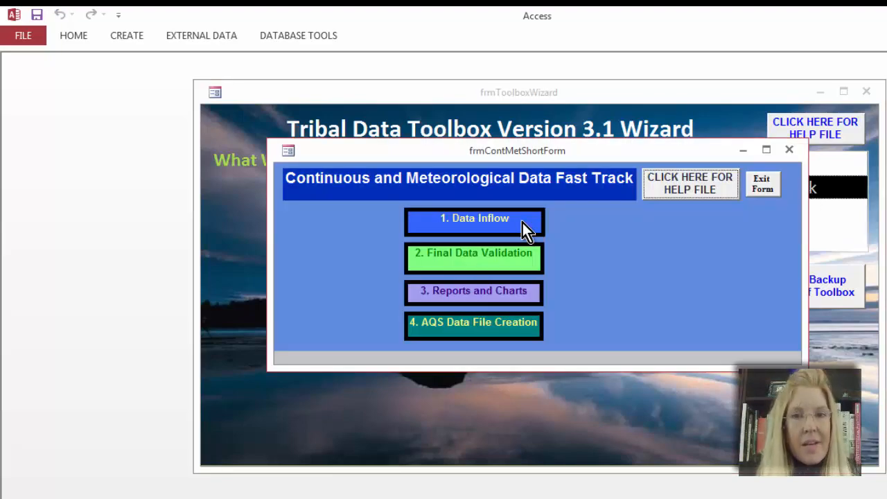
pyautogui.click(523, 222)
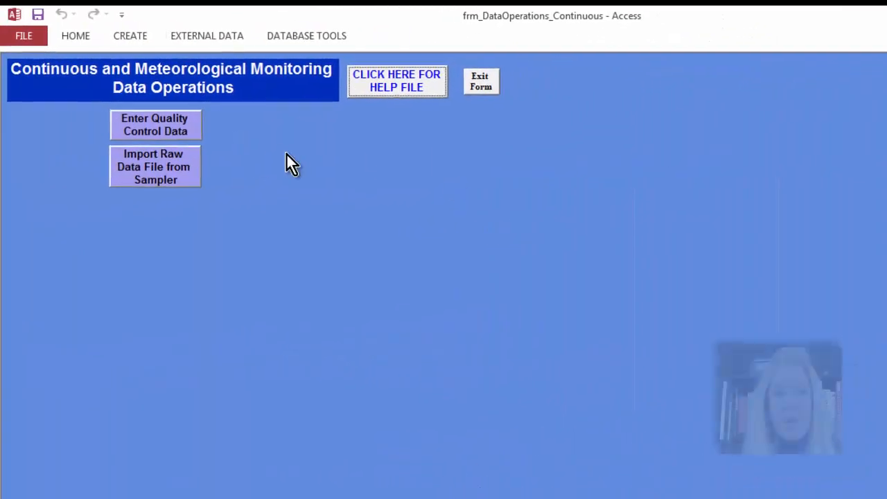
pyautogui.click(164, 182)
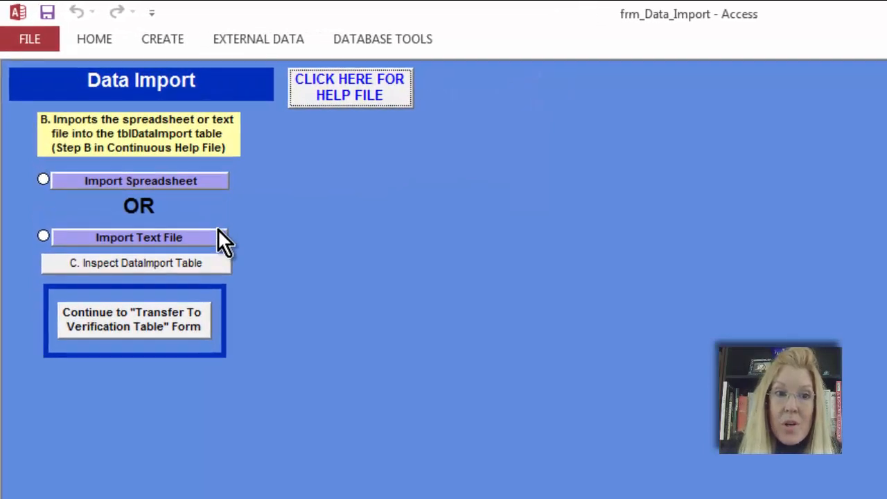
# Import the spreadsheet importMe.xlsx from the RawData folder into the data import table.
pyautogui.click(185, 179)
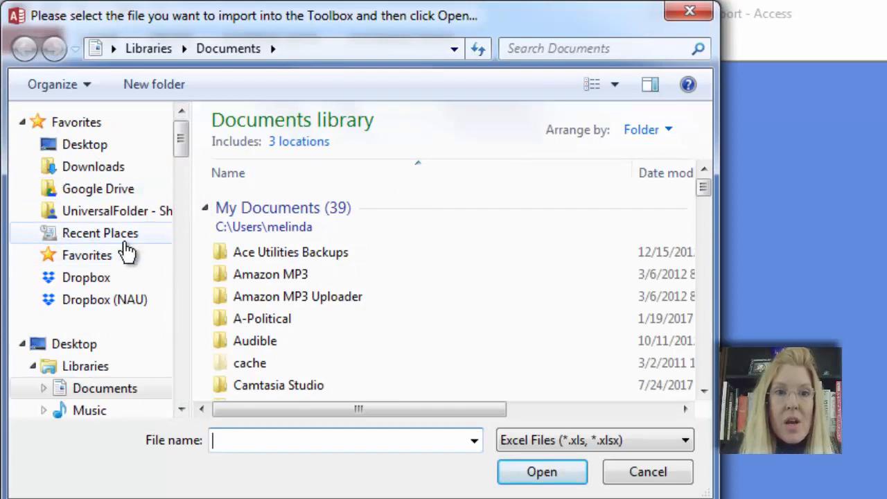
pyautogui.click(127, 238)
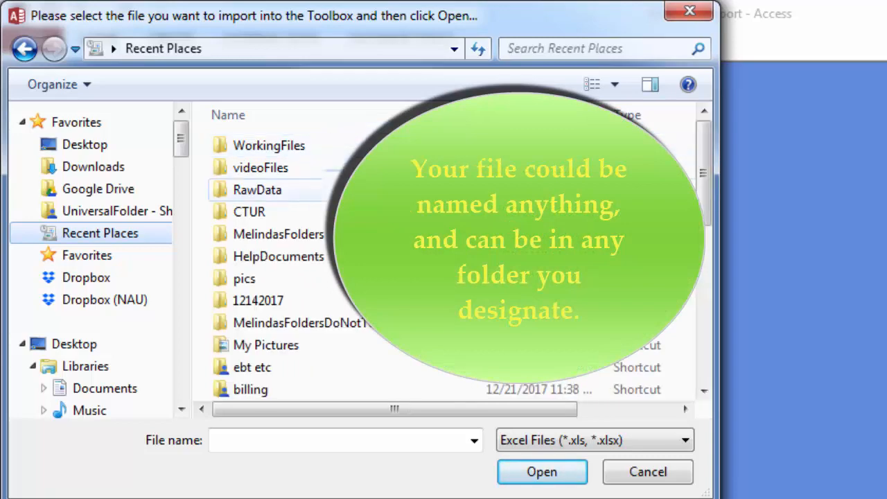
pyautogui.doubleClick(257, 189)
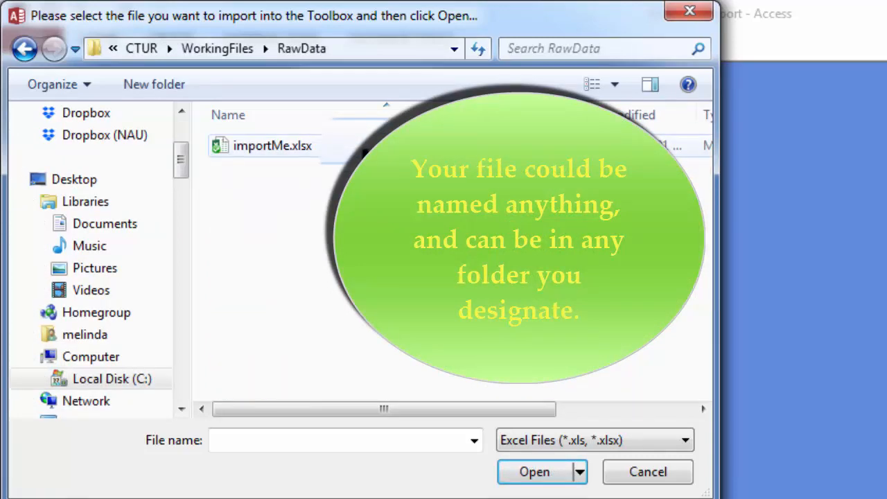
pyautogui.click(352, 145)
pyautogui.click(556, 472)
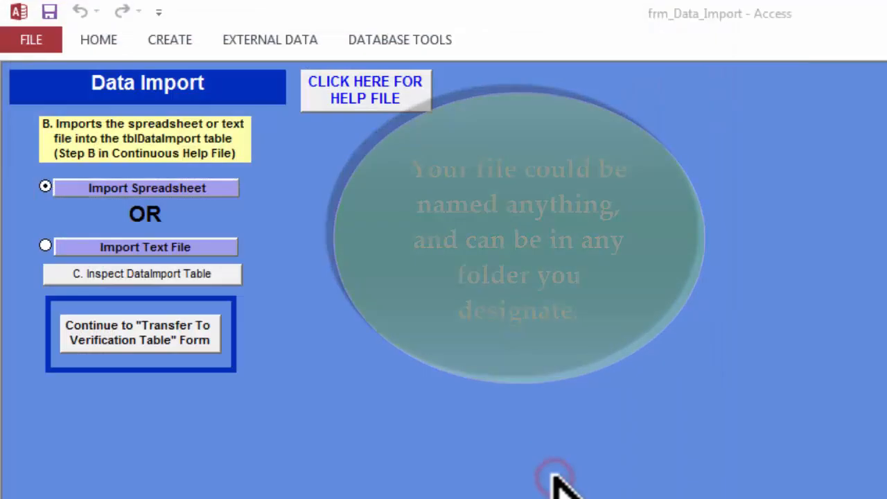
pyautogui.click(748, 449)
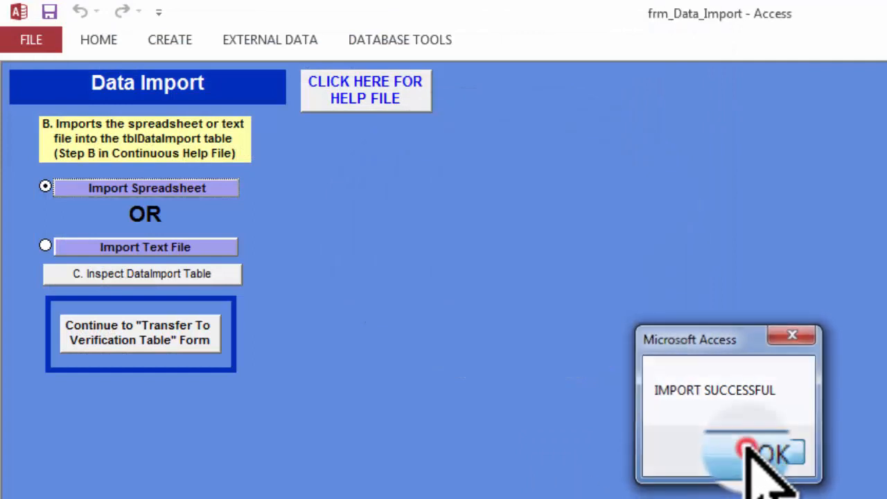
# Inspect the imported records in the DataImport table and close it.
pyautogui.click(228, 275)
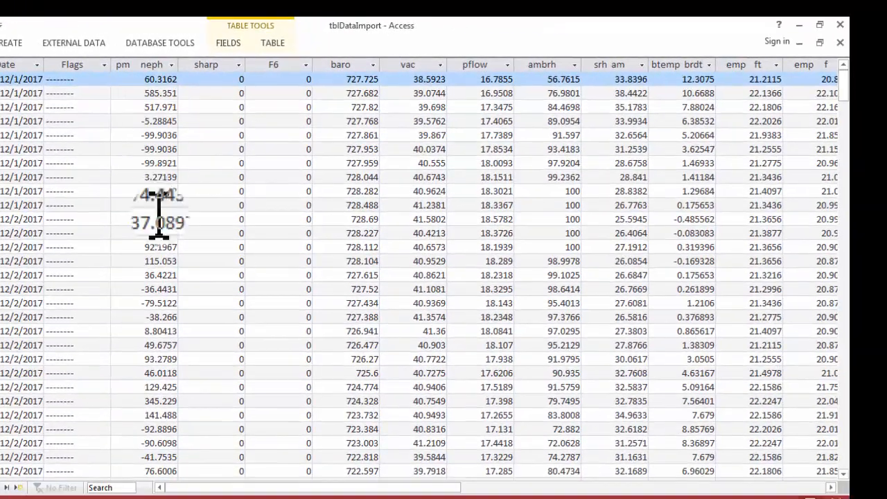
pyautogui.click(840, 43)
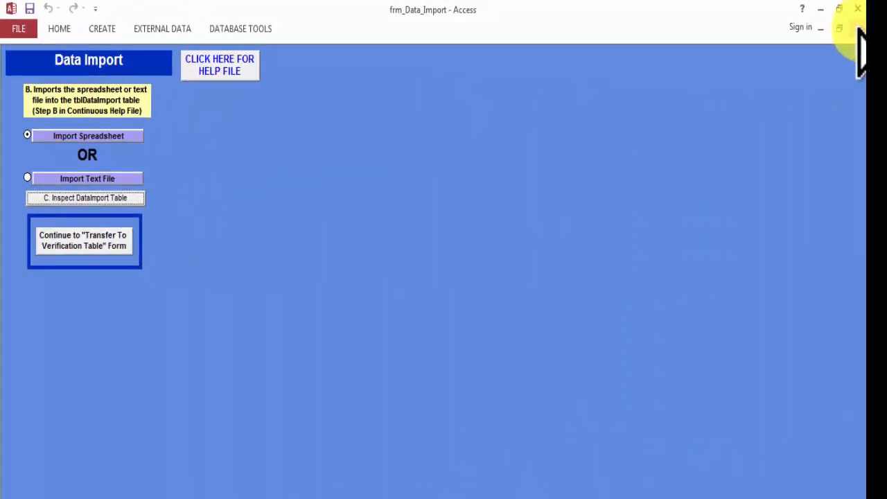
# Continue to the Transfer To Verification Table form and select site ID 1 and sampler ID 5030i.
pyautogui.click(106, 248)
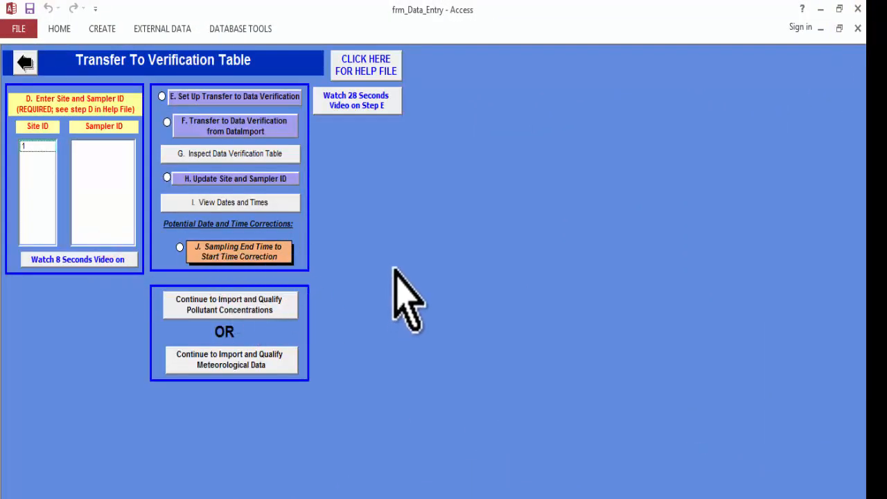
pyautogui.click(14, 62)
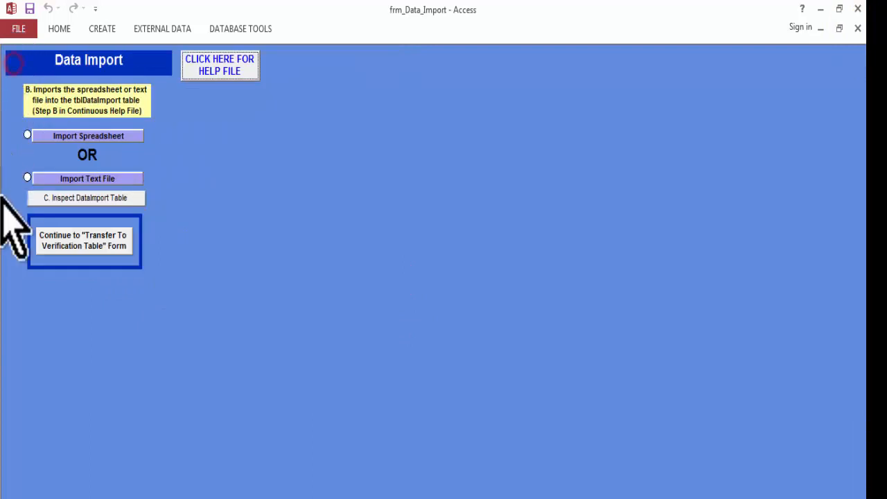
pyautogui.click(75, 247)
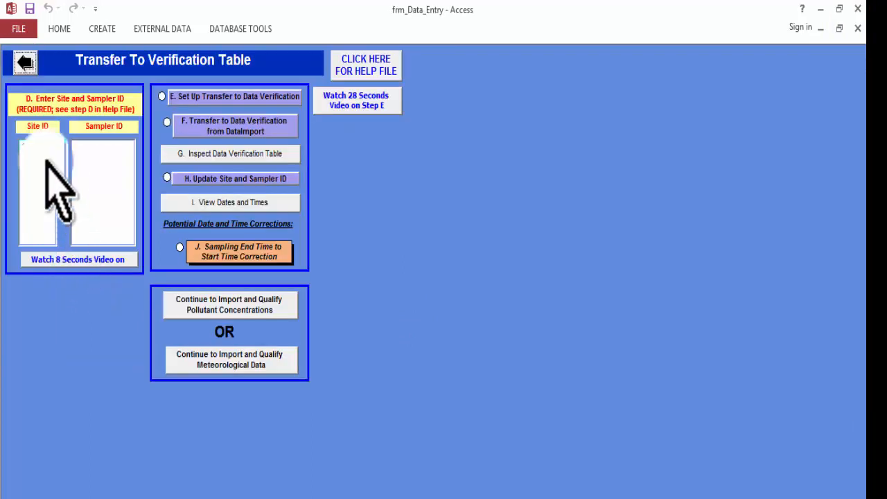
pyautogui.click(36, 147)
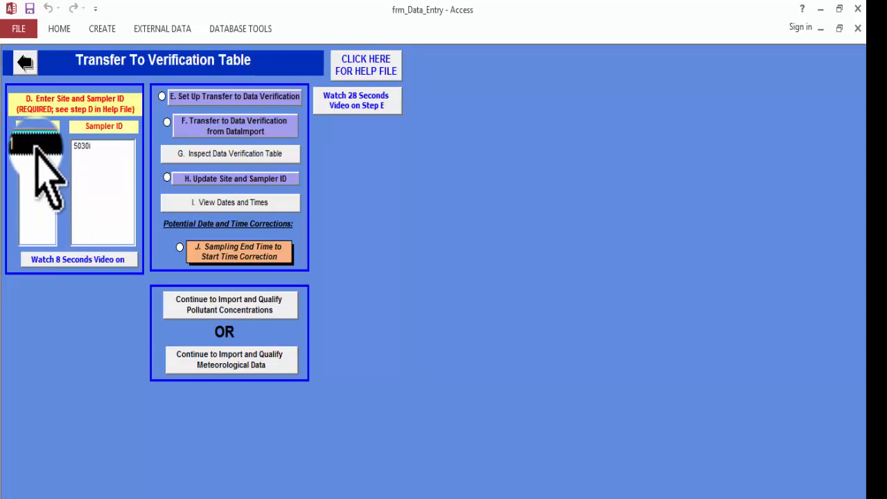
pyautogui.click(83, 146)
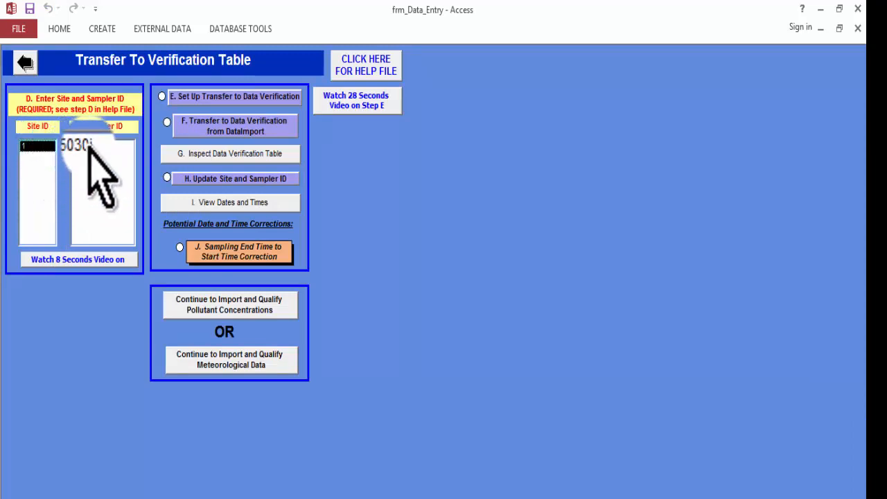
pyautogui.click(89, 146)
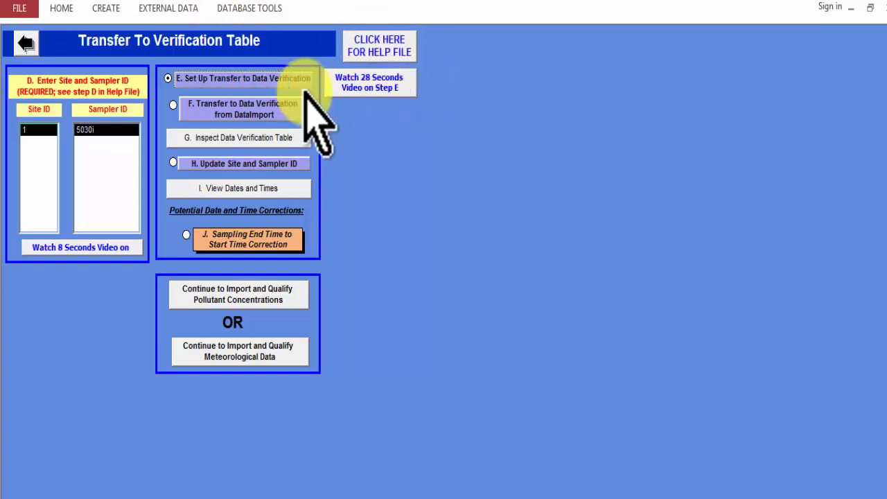
# Transfer the imported records from DataImport to the Data Verification table, accepting the append query.
pyautogui.click(291, 114)
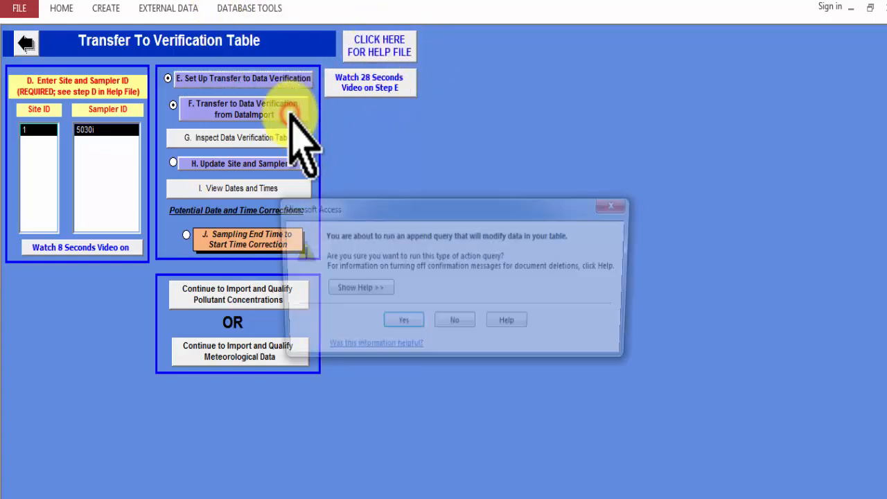
pyautogui.click(401, 323)
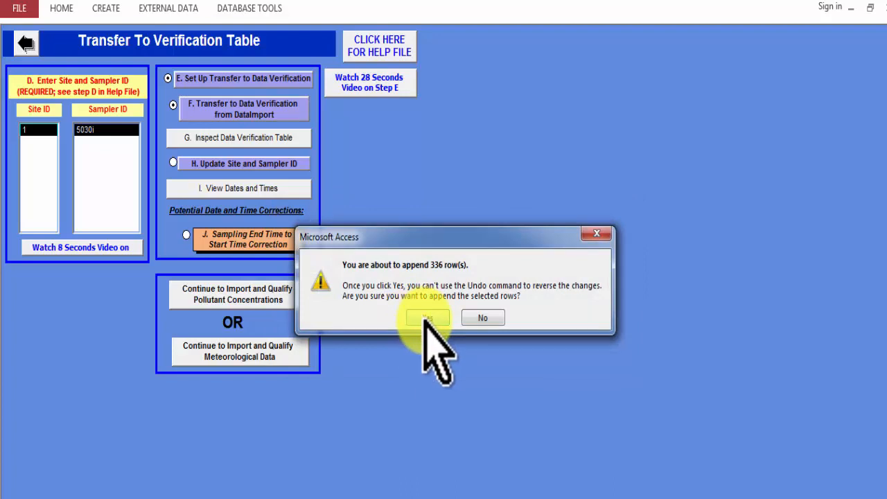
pyautogui.click(427, 318)
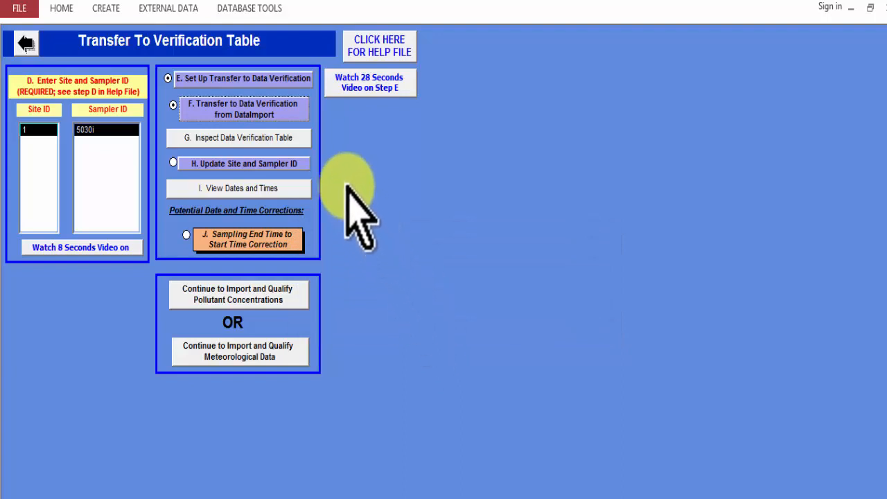
# Inspect the dates, times and concentrations of the transferred records in the Data Verification table.
pyautogui.click(258, 138)
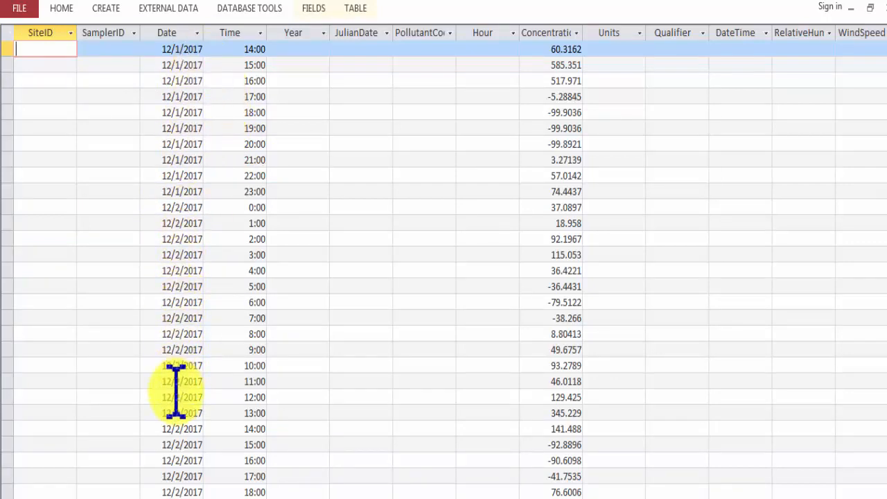
pyautogui.scroll(-10, 168, 464)
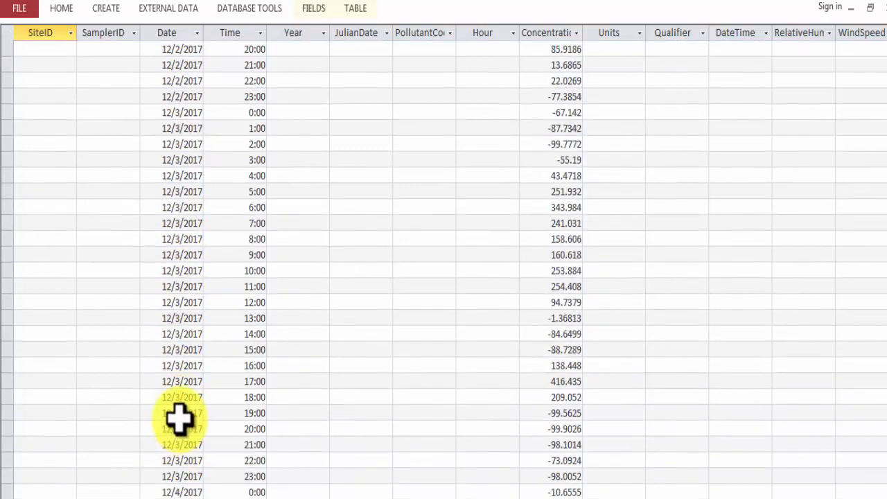
pyautogui.scroll(-6, 291, 263)
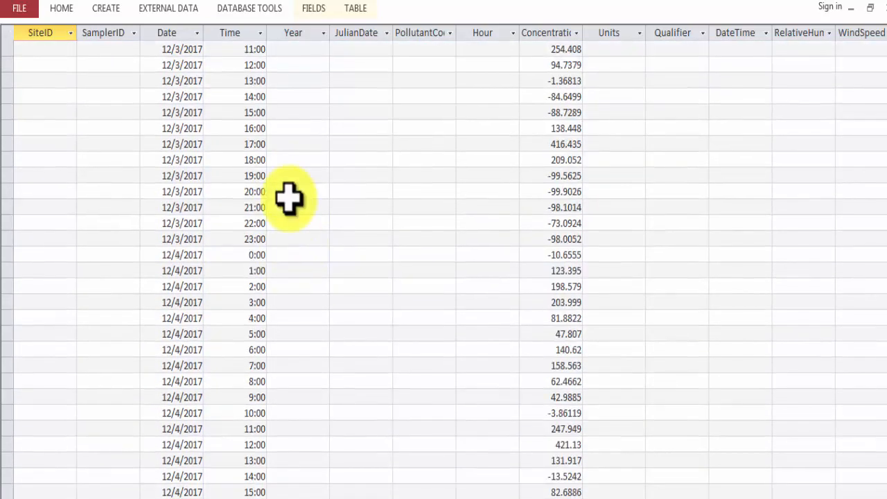
pyautogui.scroll(-3, 284, 211)
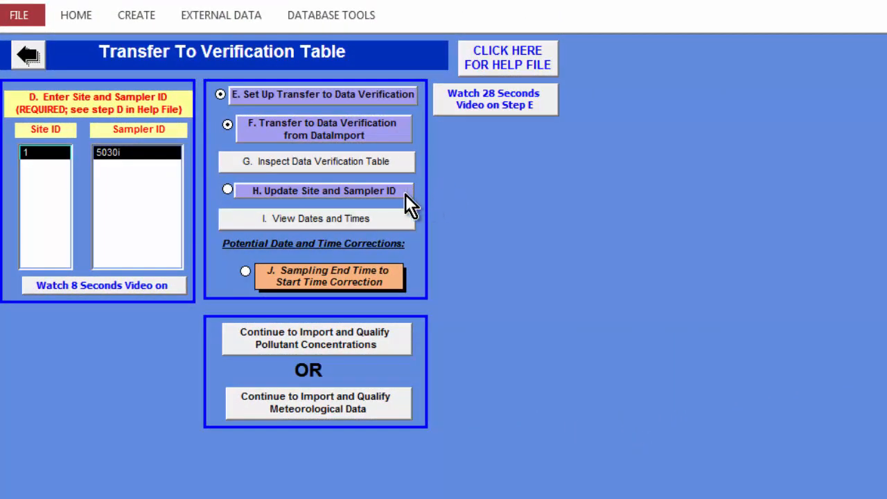
# Update the verification records with the selected site and sampler IDs, accepting the update query.
pyautogui.click(273, 194)
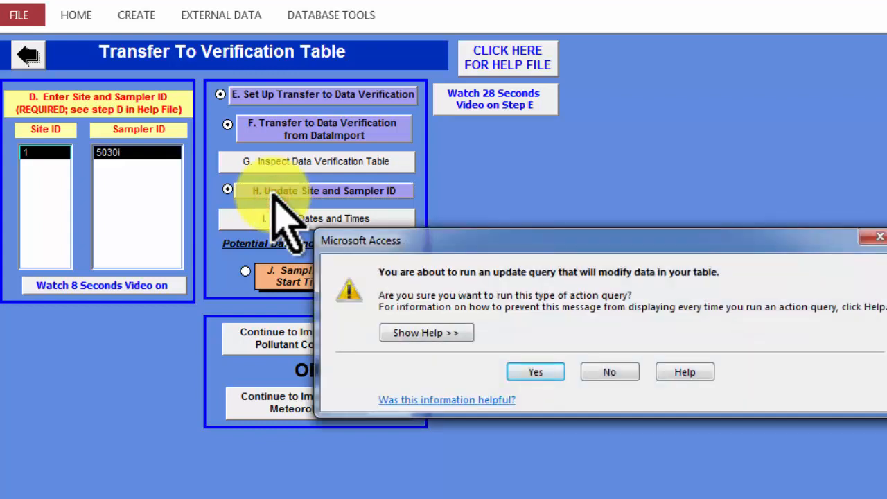
pyautogui.click(548, 373)
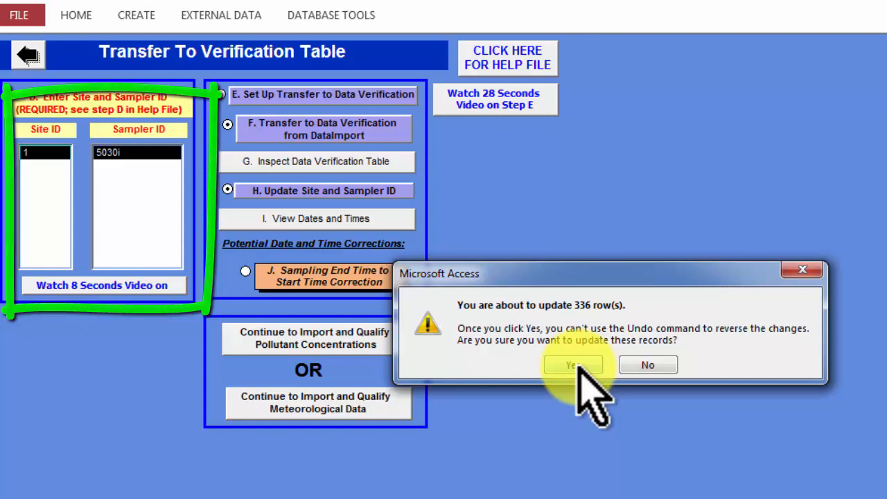
pyautogui.click(580, 366)
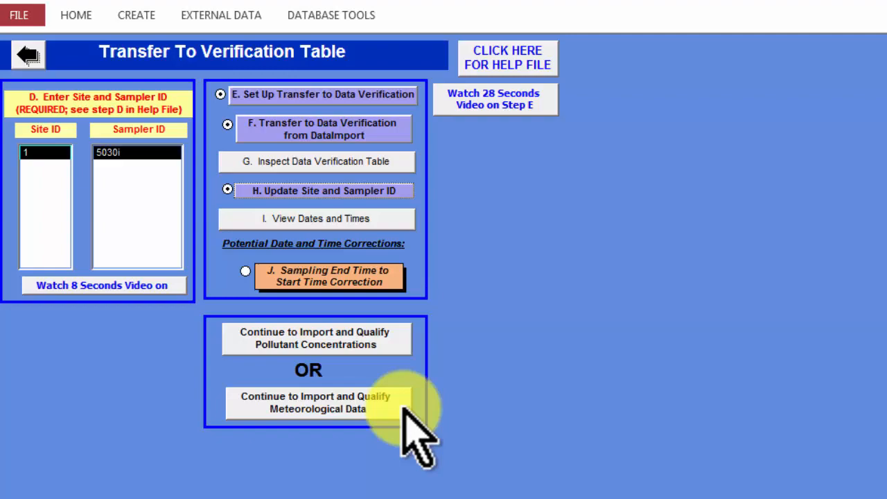
# Continue to the pollutant concentrations form and update the records with pollutant PM25-CONT and units ug/m3.
pyautogui.click(394, 342)
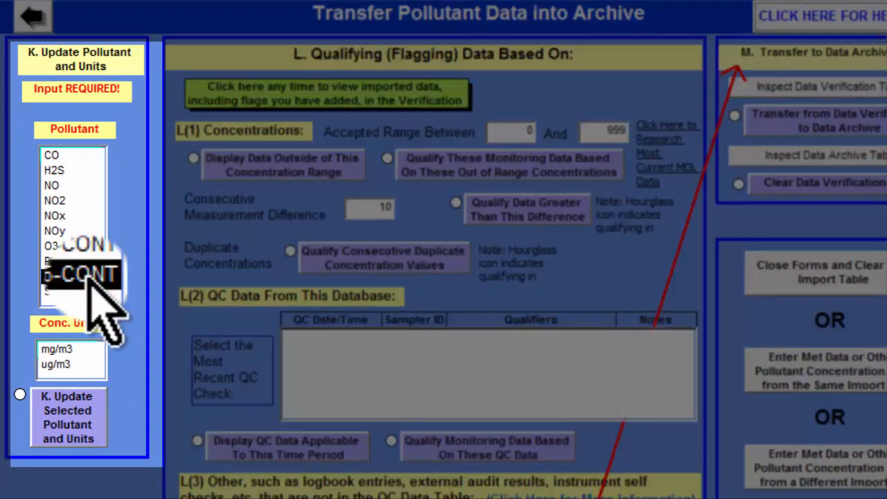
pyautogui.click(67, 364)
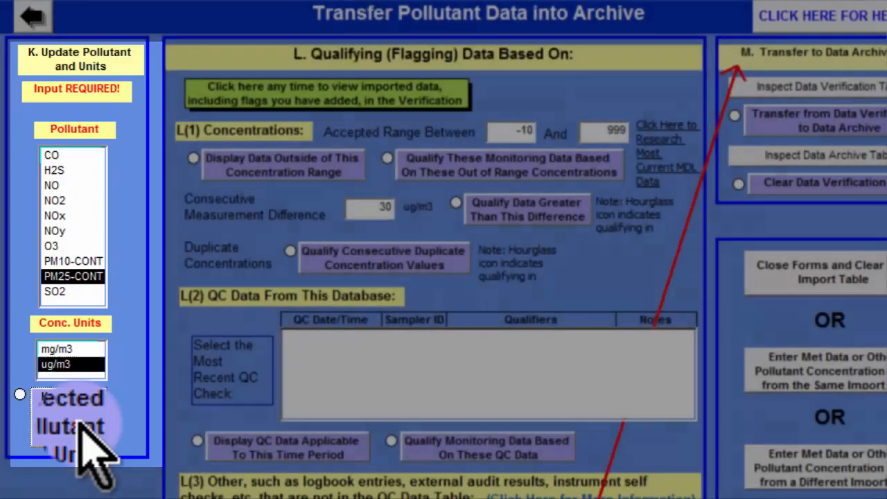
pyautogui.click(81, 425)
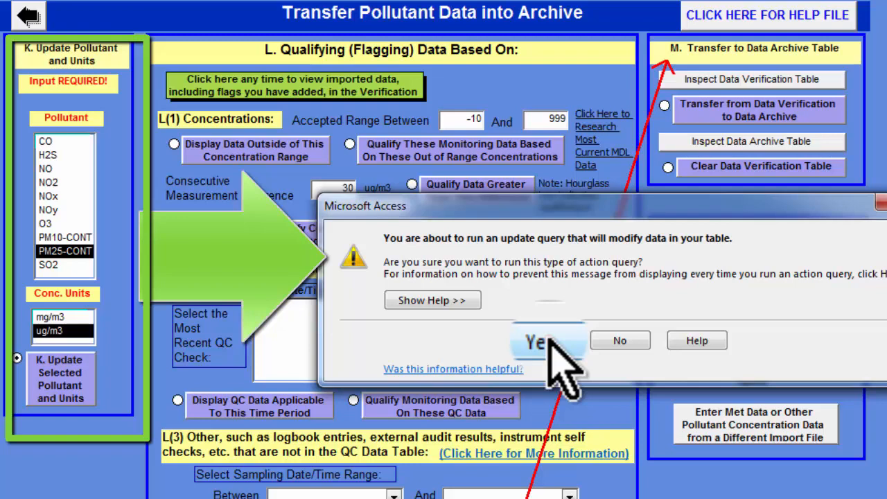
pyautogui.click(549, 339)
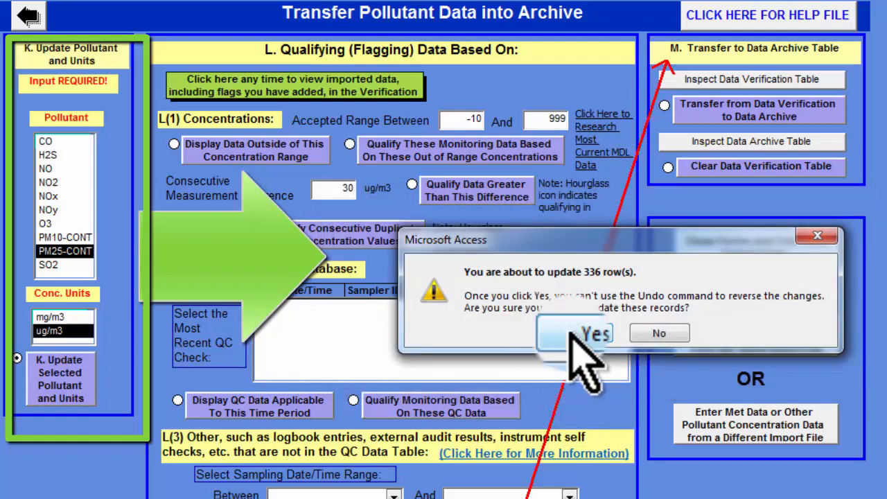
pyautogui.click(586, 335)
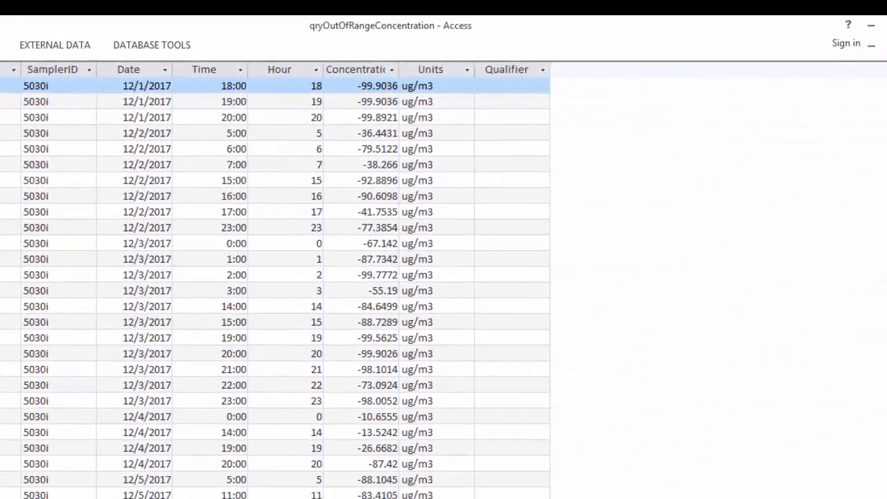
# Qualify the monitoring data outside the -10 to 999 range, accepting the update query, and inspect the qualifiers in the Data Verification table.
pyautogui.click(873, 58)
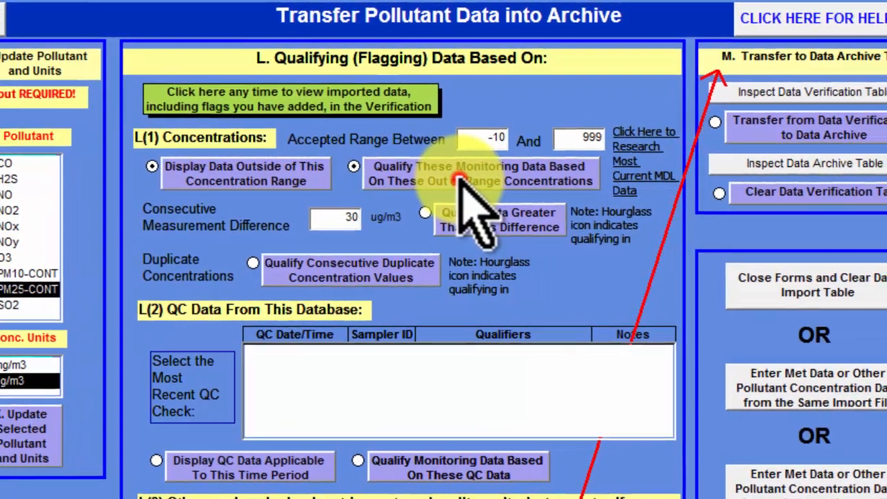
pyautogui.click(500, 176)
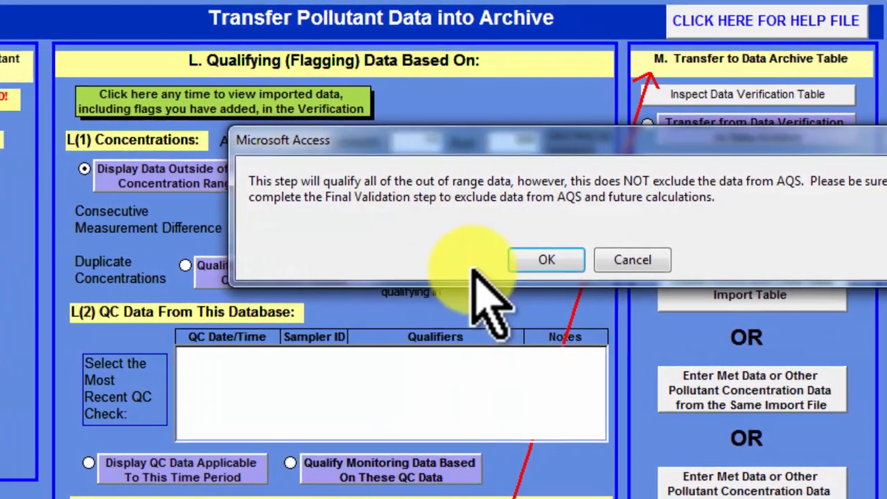
pyautogui.click(542, 259)
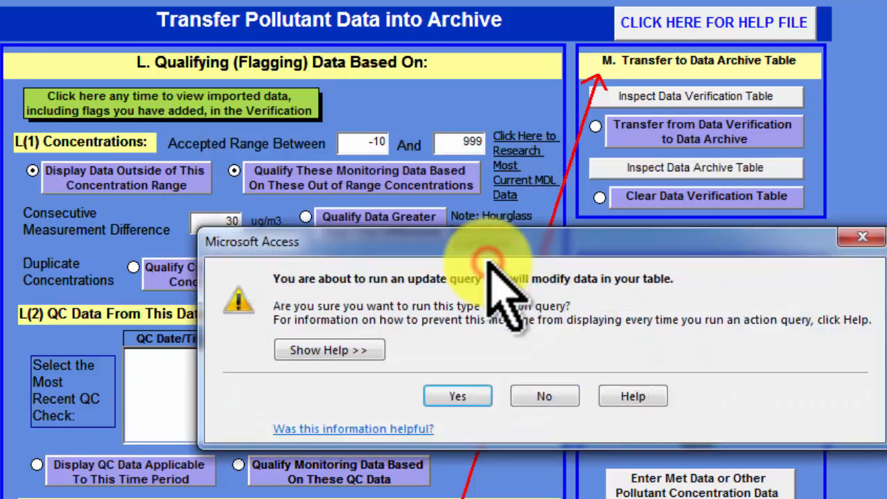
pyautogui.click(485, 397)
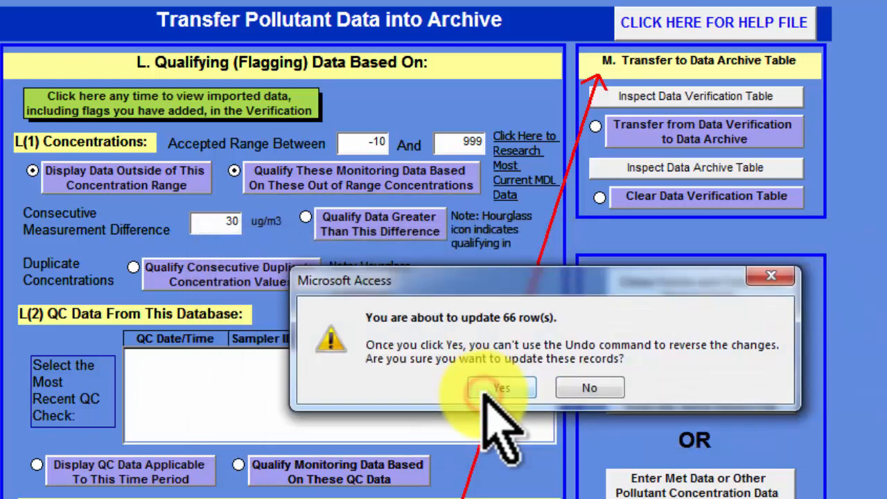
pyautogui.click(494, 390)
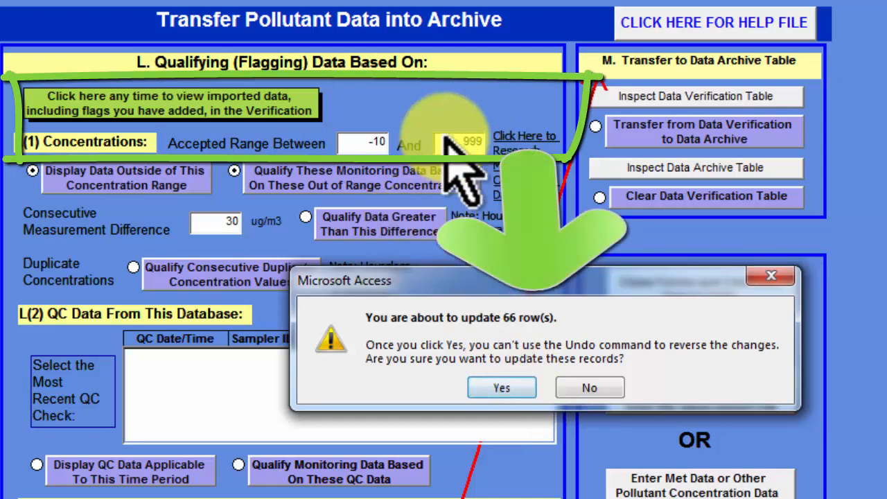
pyautogui.click(513, 387)
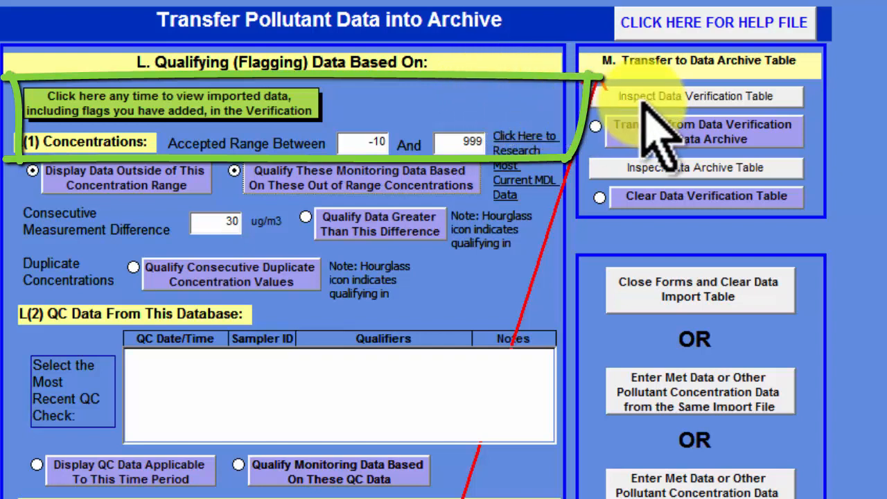
pyautogui.click(706, 99)
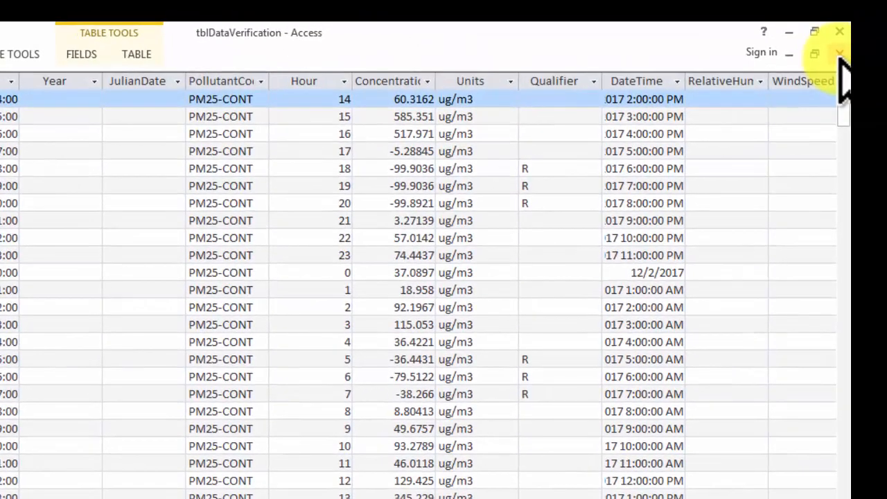
pyautogui.click(840, 54)
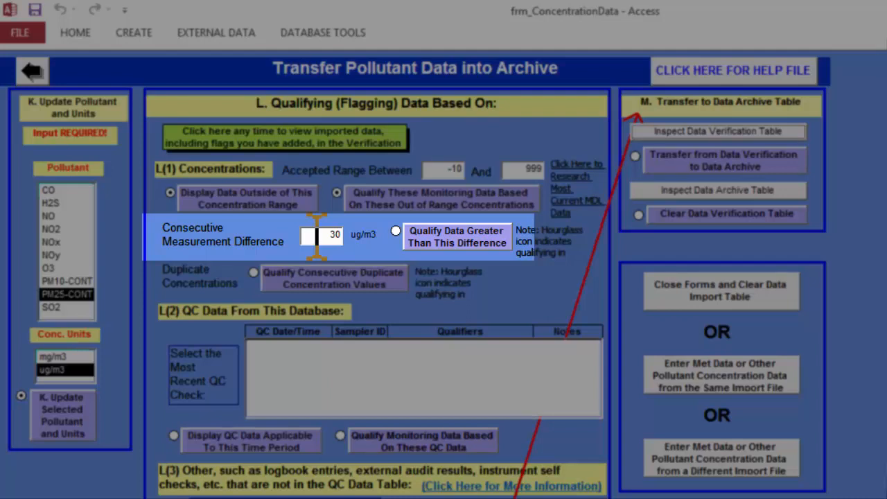
# Set the consecutive measurement difference to 50 ug/m3 and qualify data greater than this difference, accepting the update query.
pyautogui.moveTo(316, 235); pyautogui.dragTo(340, 236)
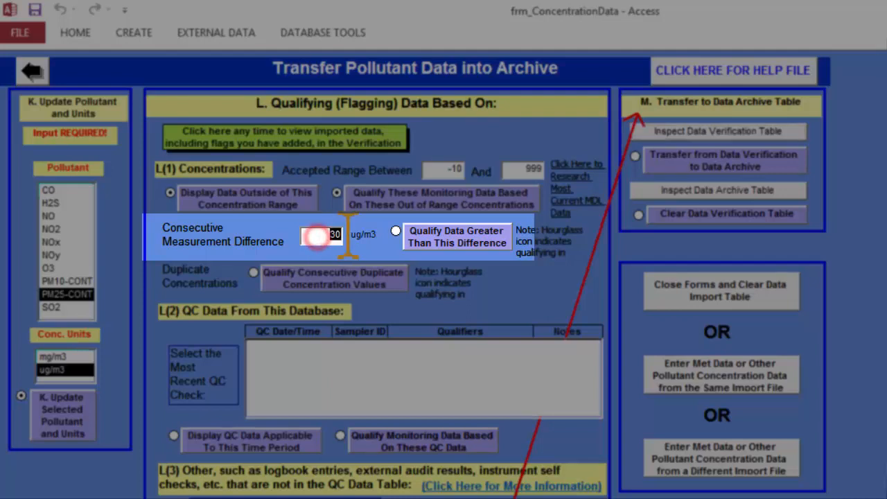
pyautogui.write('20')
pyautogui.press('BackSpace')
pyautogui.press('BackSpace')
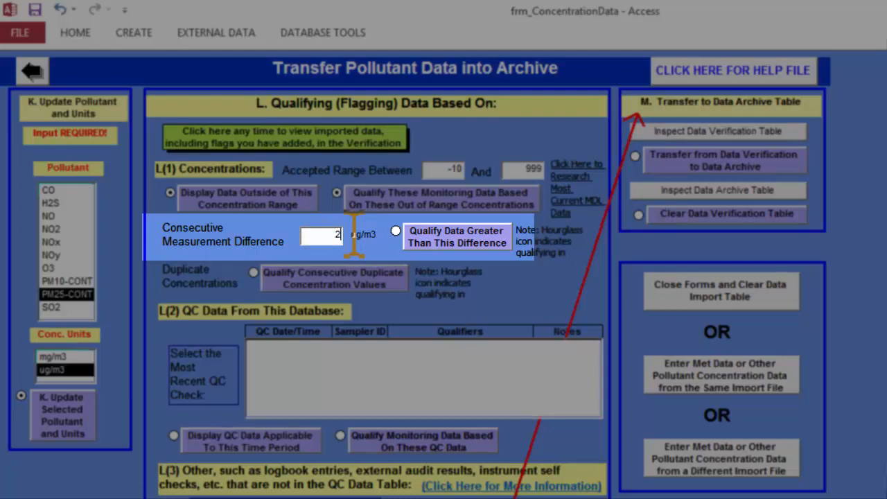
pyautogui.write('50')
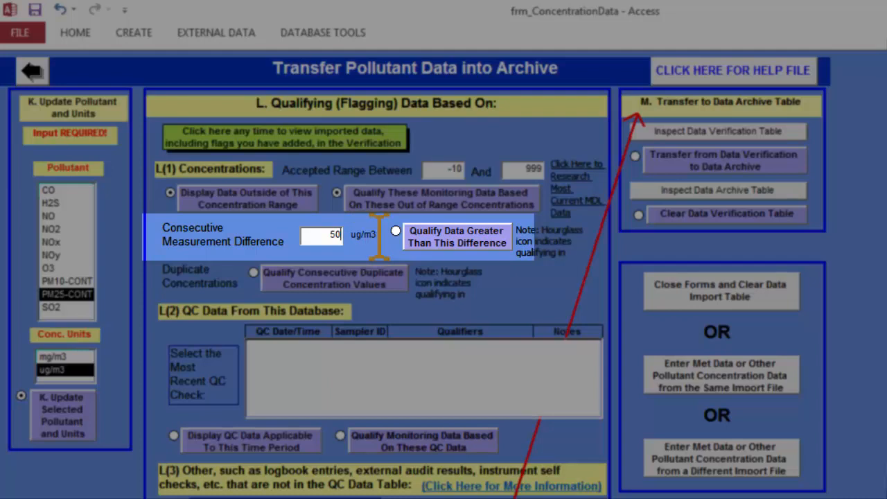
pyautogui.click(426, 242)
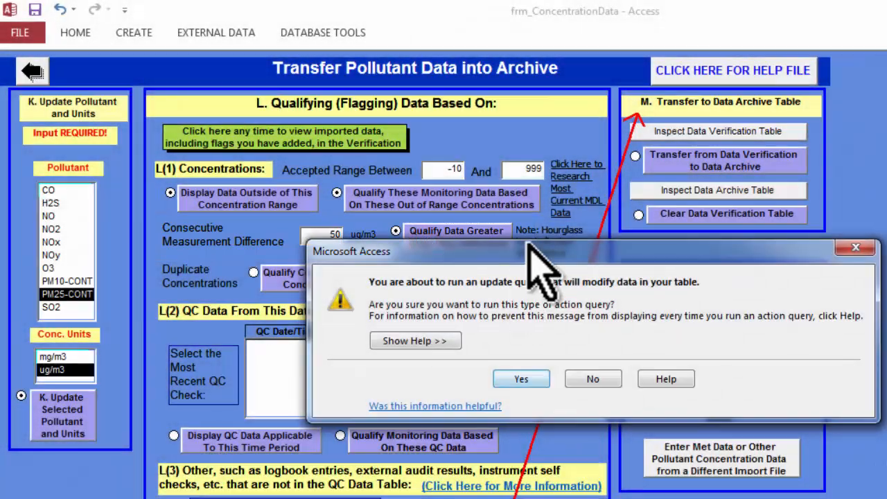
pyautogui.press('Return')
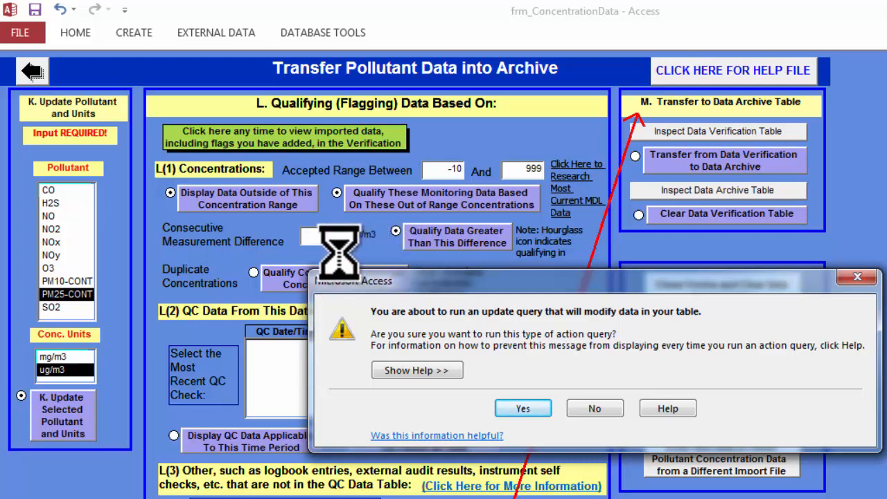
pyautogui.click(540, 408)
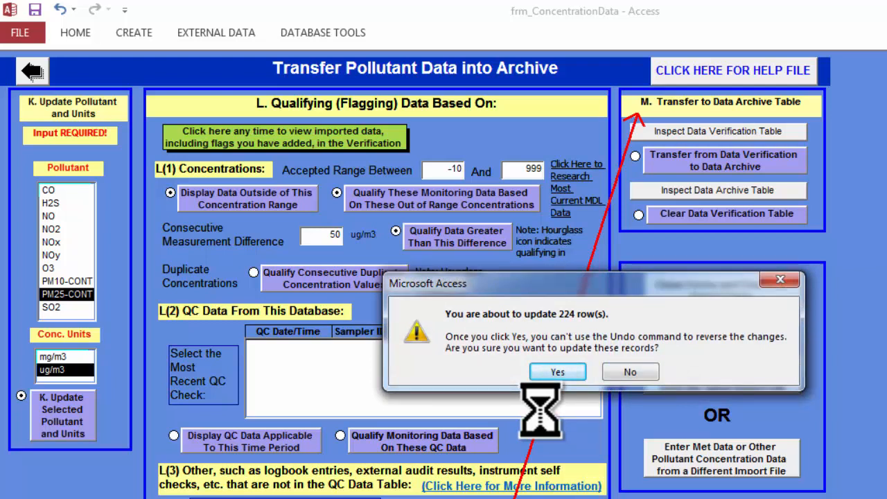
pyautogui.click(569, 373)
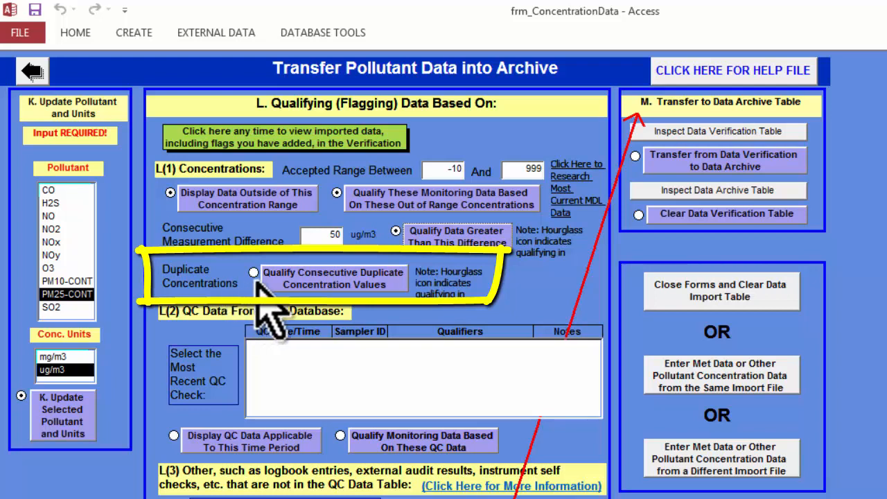
# Qualify consecutive duplicate concentration values and acknowledge the flagging message.
pyautogui.click(326, 286)
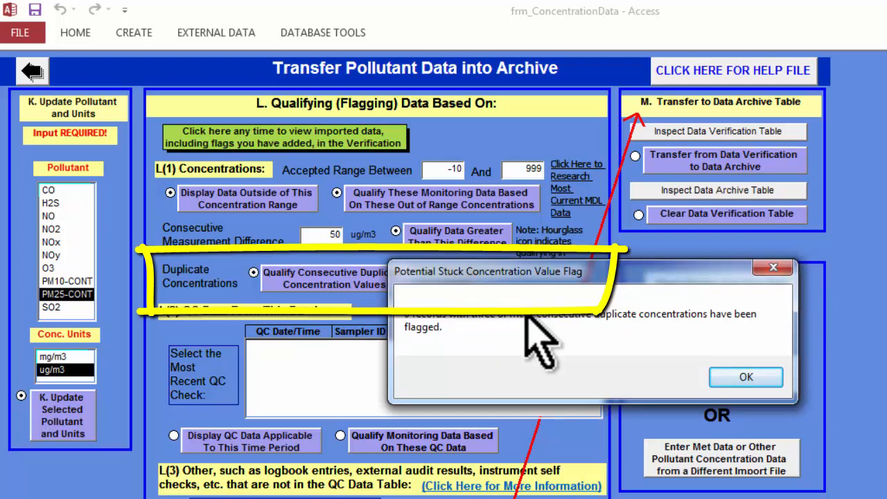
pyautogui.click(743, 378)
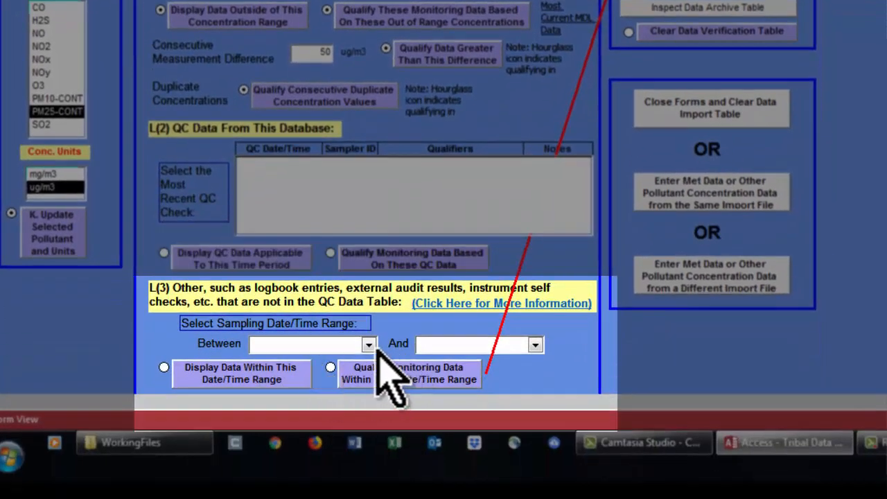
# Set the start of the L(3) sampling date/time range to 12/2/2017 4:00 AM.
pyautogui.click(368, 344)
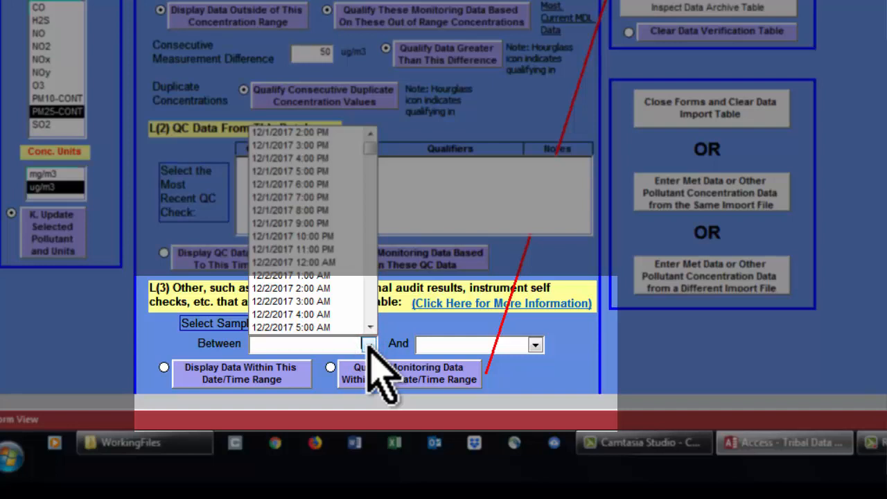
pyautogui.click(357, 314)
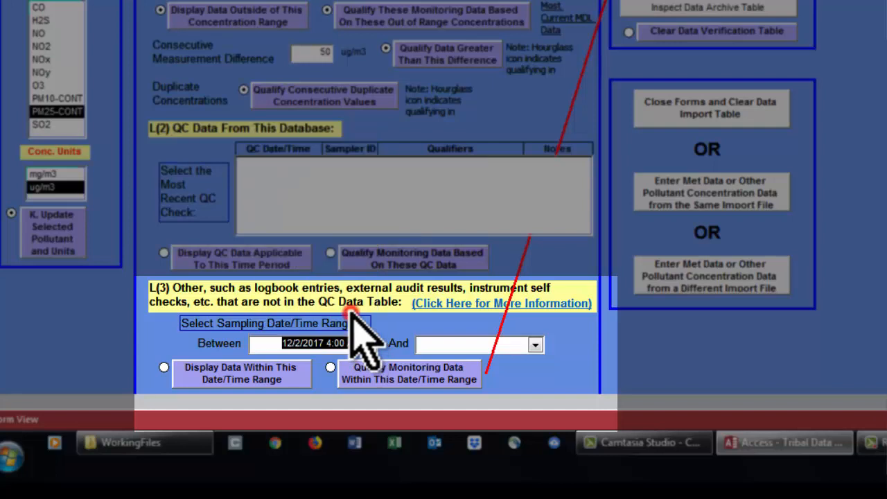
pyautogui.click(536, 345)
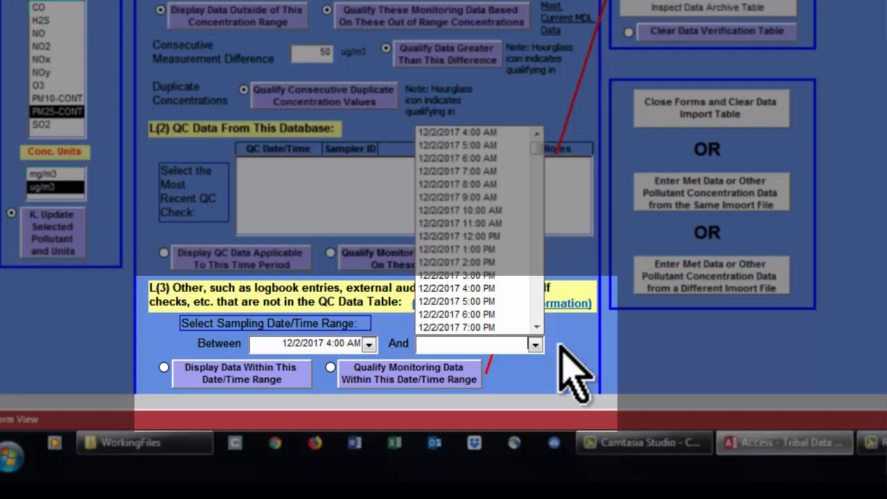
pyautogui.click(560, 345)
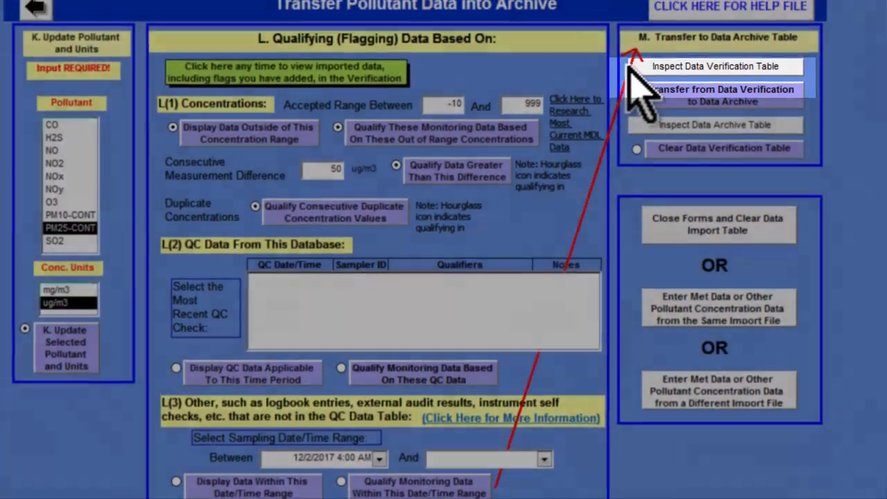
# Inspect the qualifier flags beside the concentrations in the Data Verification table.
pyautogui.click(632, 70)
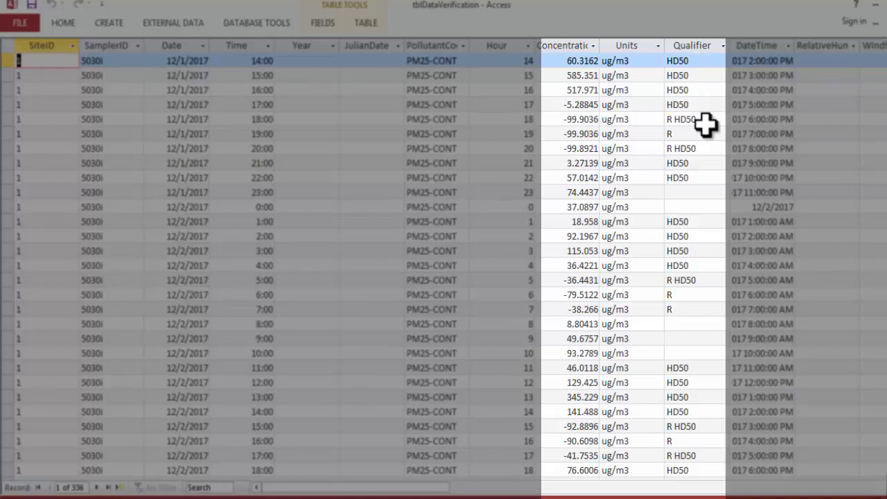
pyautogui.click(708, 280)
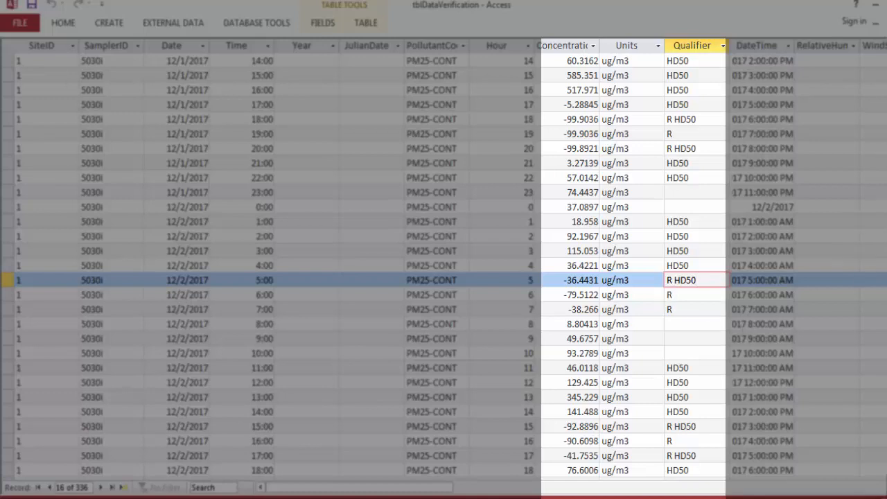
pyautogui.scroll(-4, 451, 266)
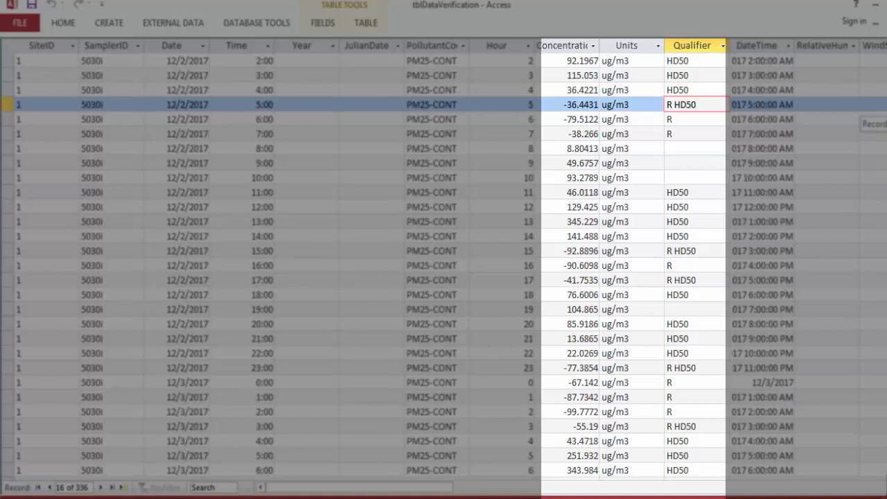
pyautogui.scroll(-1, 450, 267)
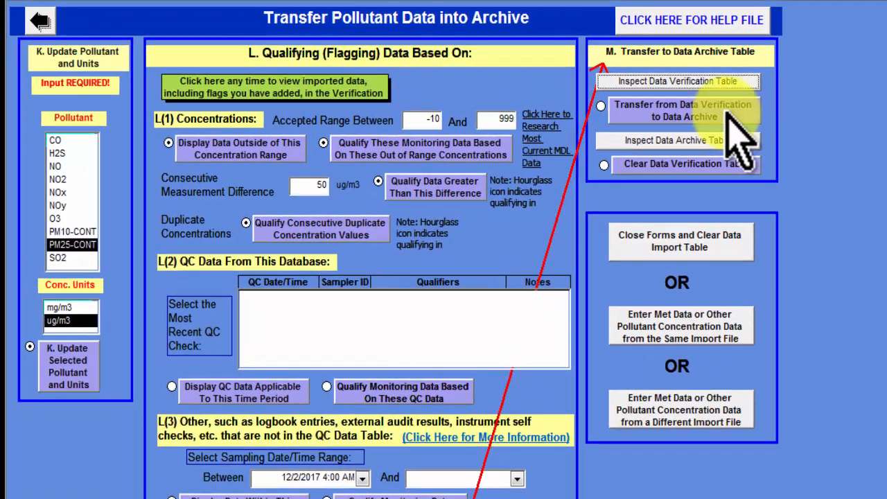
# Transfer the records from Data Verification to the Data Archive, accepting the append query, and inspect the Data Archive table.
pyautogui.click(708, 110)
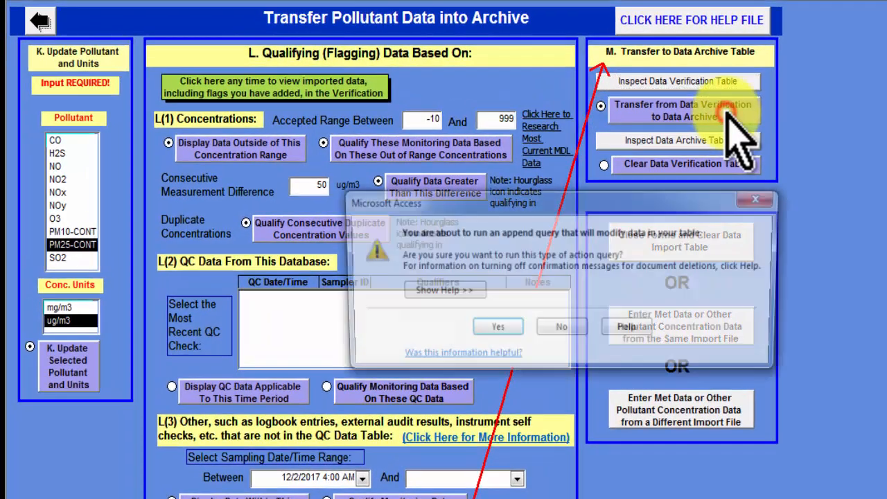
pyautogui.click(500, 328)
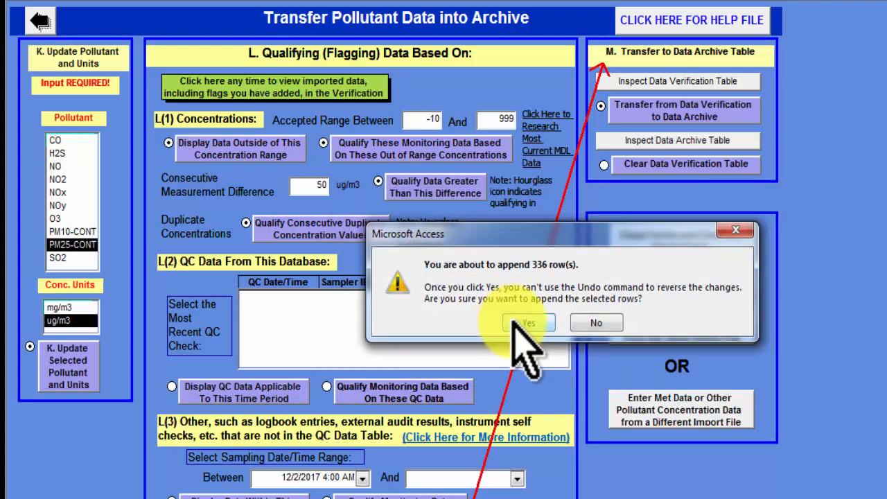
pyautogui.click(513, 322)
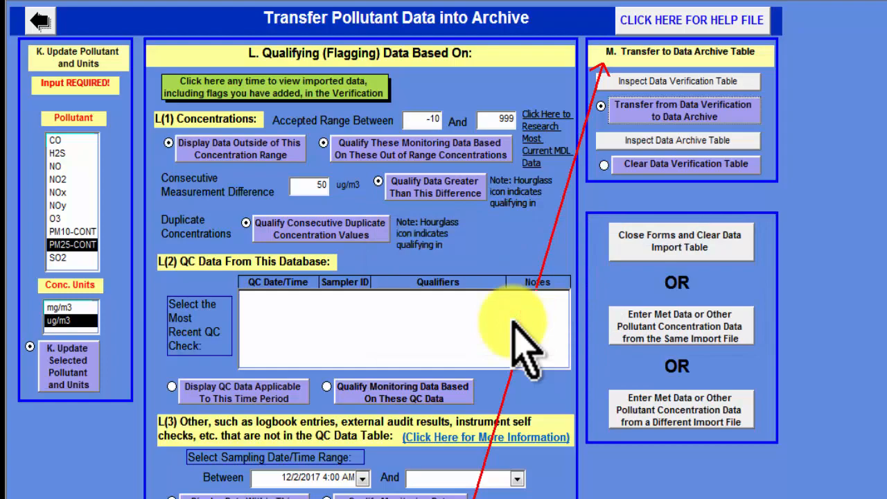
pyautogui.click(686, 140)
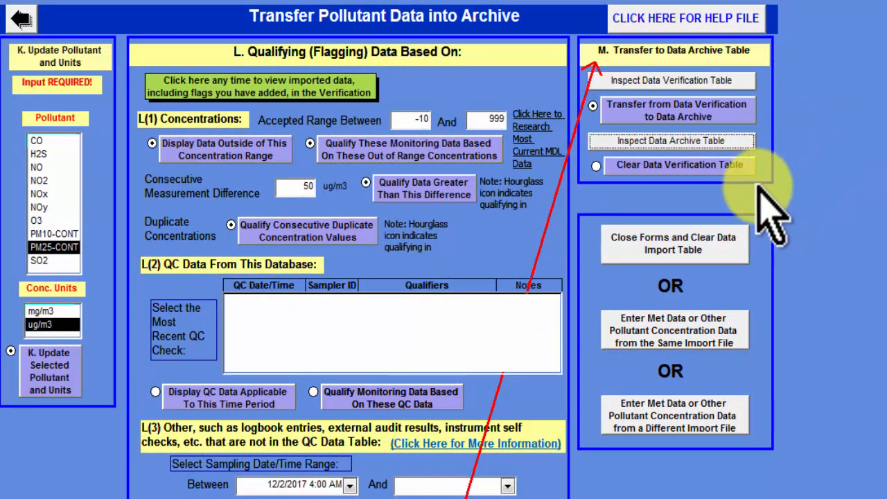
# Clear the Data Verification table, accepting the delete query, and close the forms while clearing the Data Import table.
pyautogui.click(700, 166)
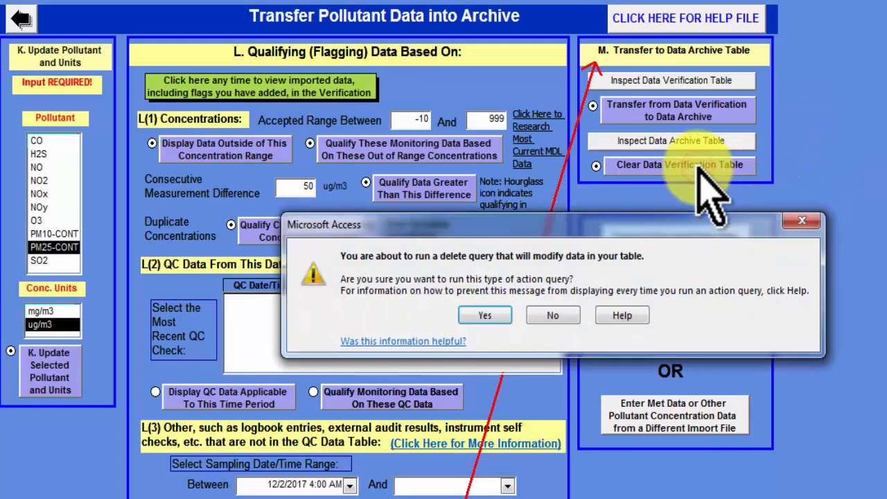
pyautogui.click(531, 310)
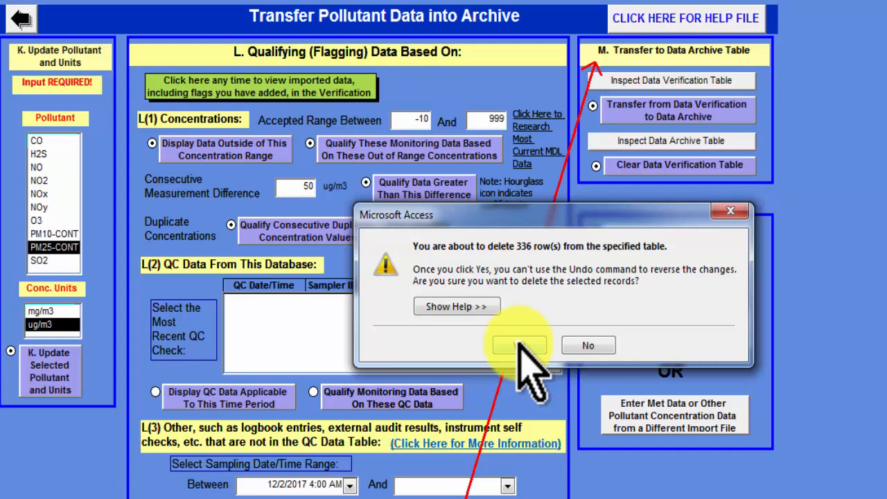
pyautogui.click(519, 345)
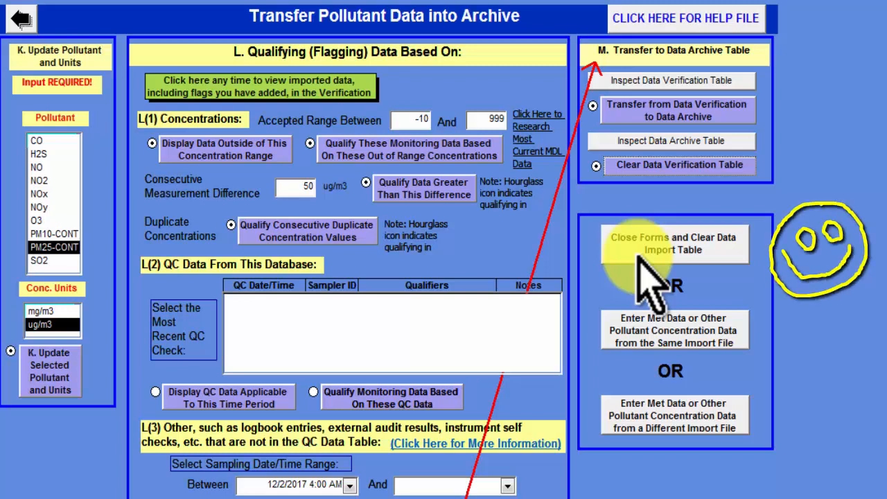
pyautogui.click(638, 257)
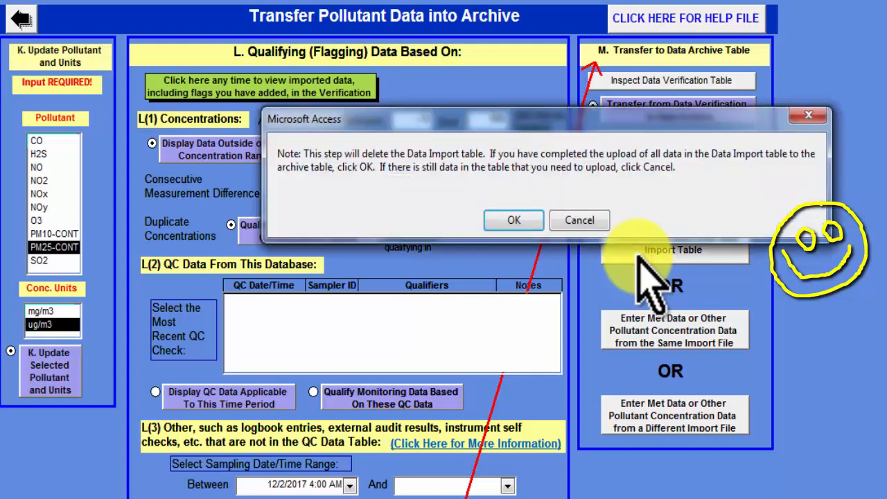
pyautogui.click(527, 223)
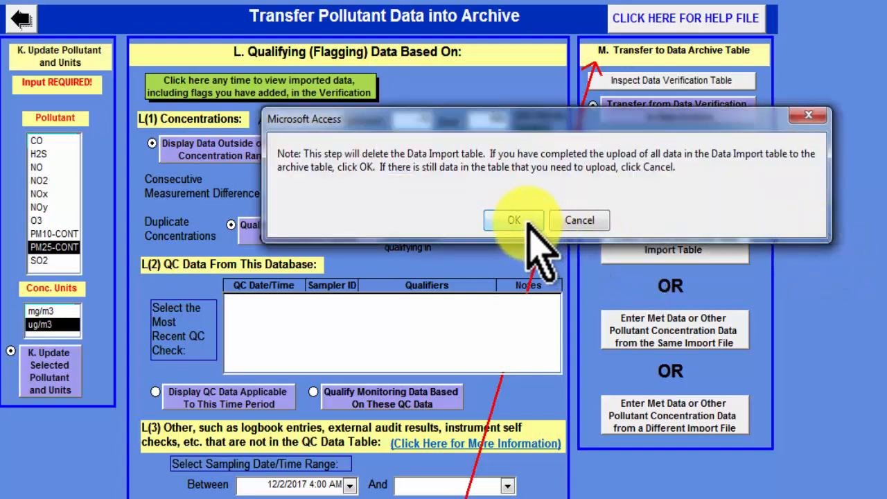